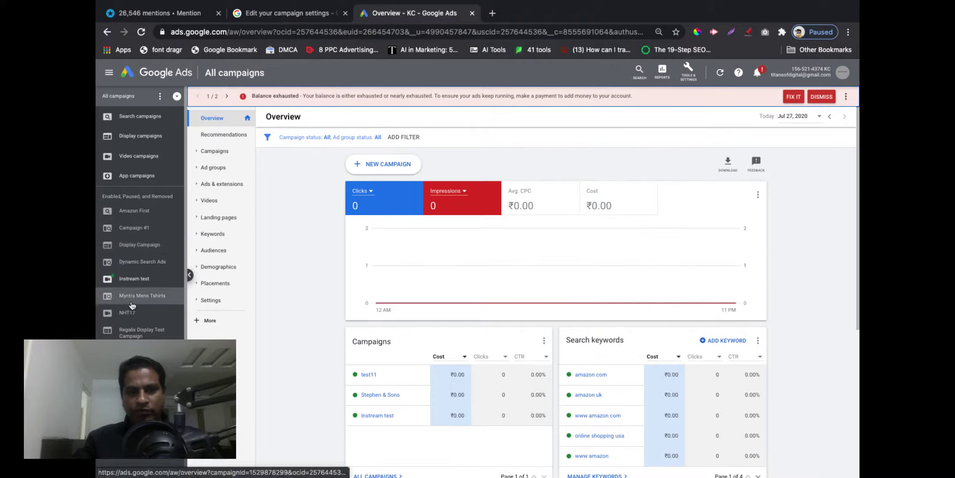
# Look over the account's campaign list, the overview cards, the balance notice and the date range options
pyautogui.scroll(-1, 131, 305)
pyautogui.scroll(-2, 131, 306)
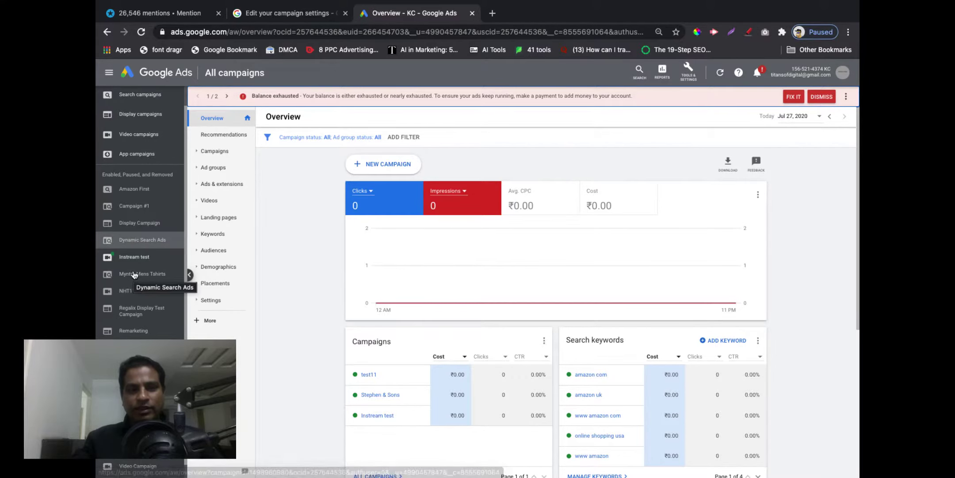
pyautogui.scroll(-2, 132, 274)
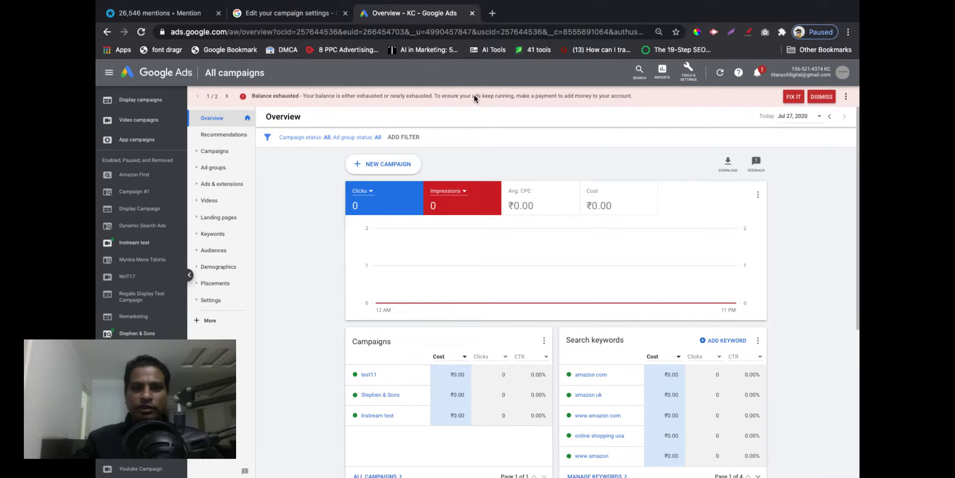
pyautogui.moveTo(473, 96); pyautogui.dragTo(631, 96)
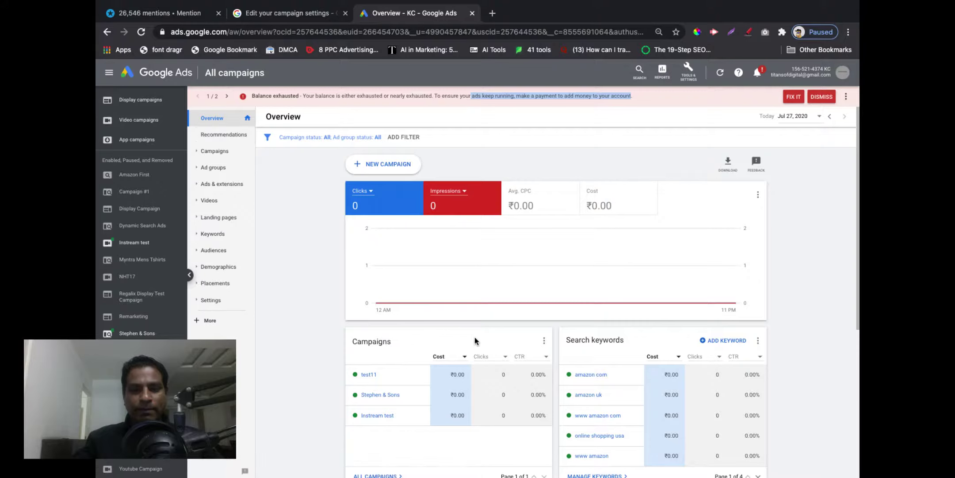
pyautogui.scroll(-1, 475, 336)
pyautogui.scroll(-5, 474, 336)
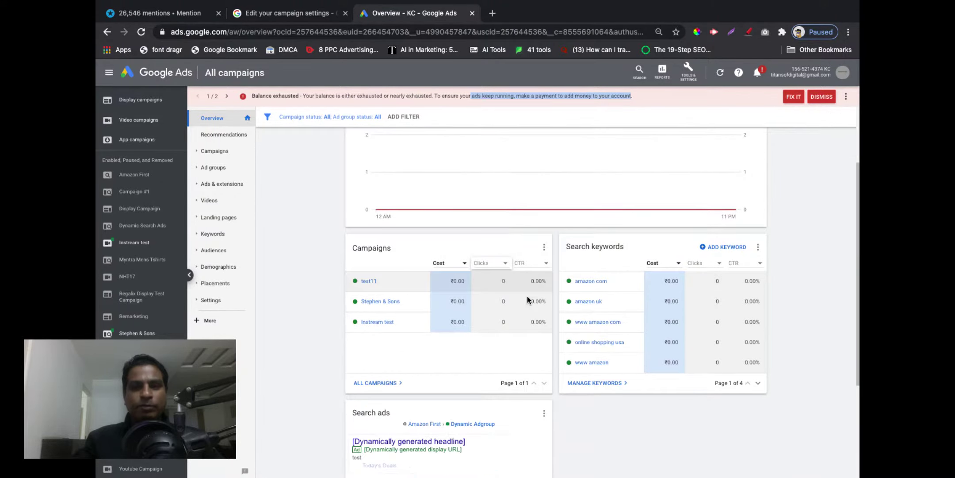
pyautogui.scroll(5, 508, 288)
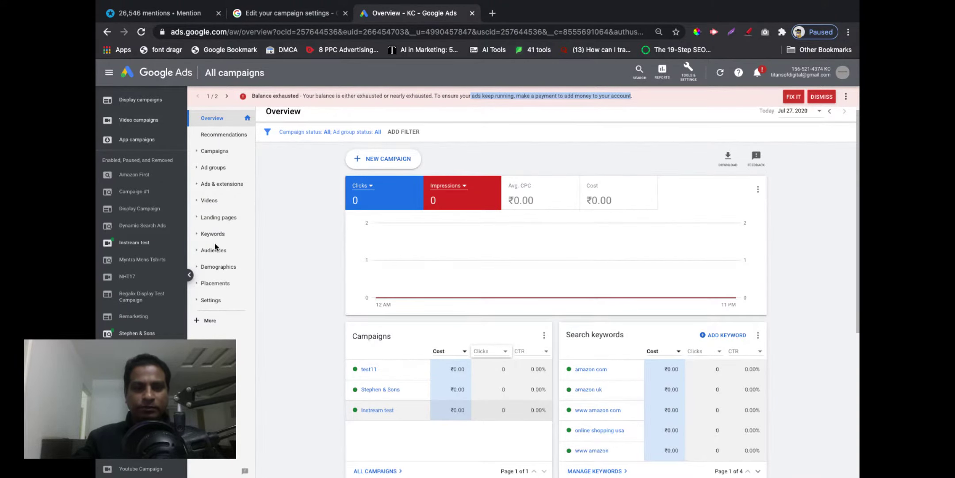
pyautogui.scroll(1, 278, 281)
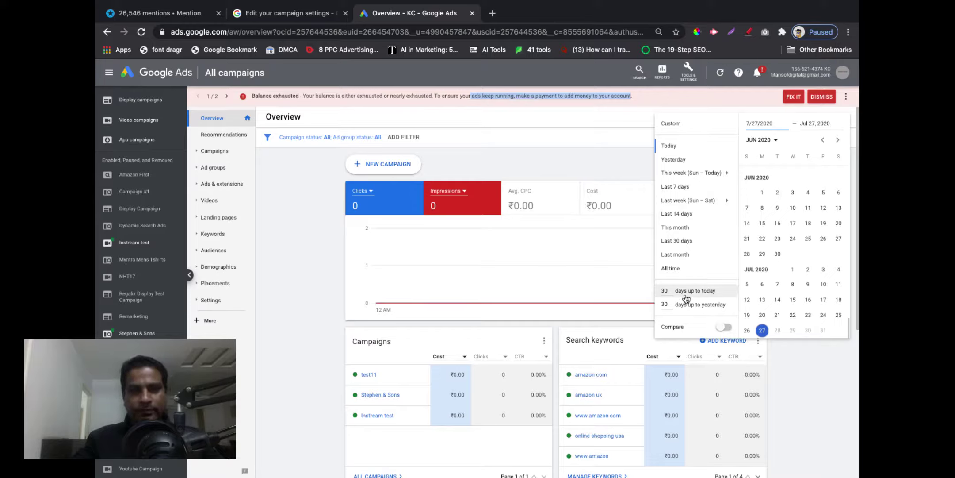
pyautogui.click(318, 262)
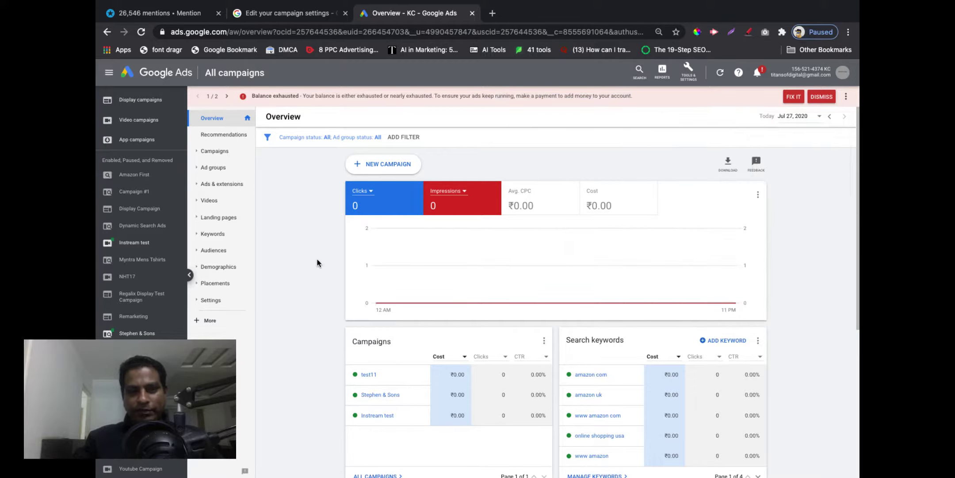
# Open the search campaign named Campaign #1 from the list of all campaigns
pyautogui.click(200, 152)
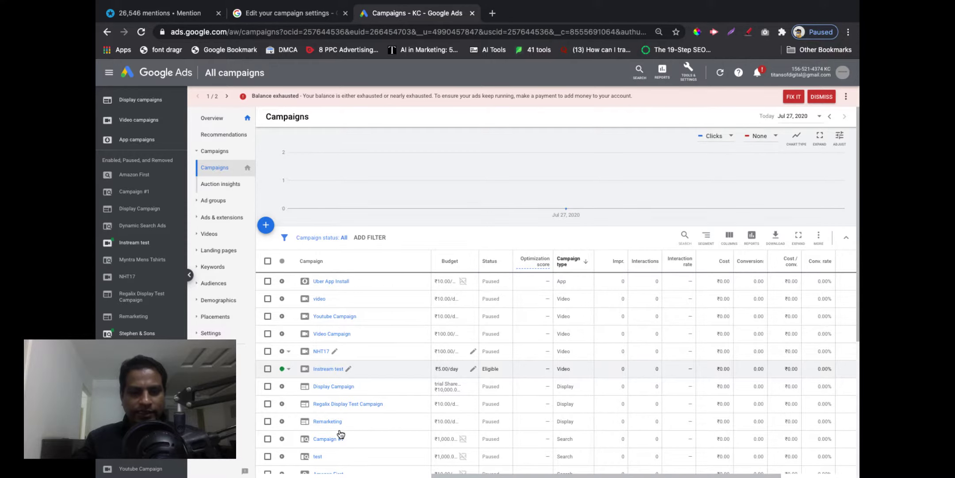
pyautogui.scroll(-1, 336, 436)
pyautogui.scroll(-1, 325, 442)
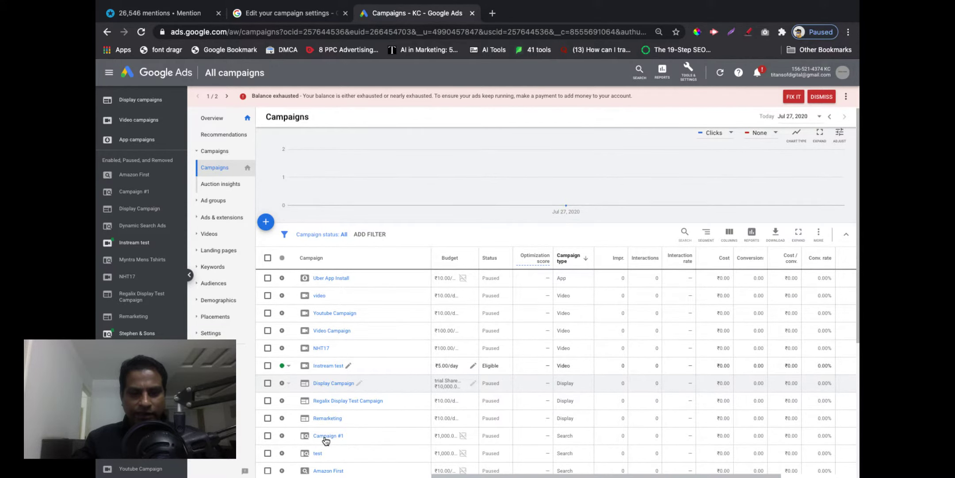
pyautogui.scroll(-1, 325, 440)
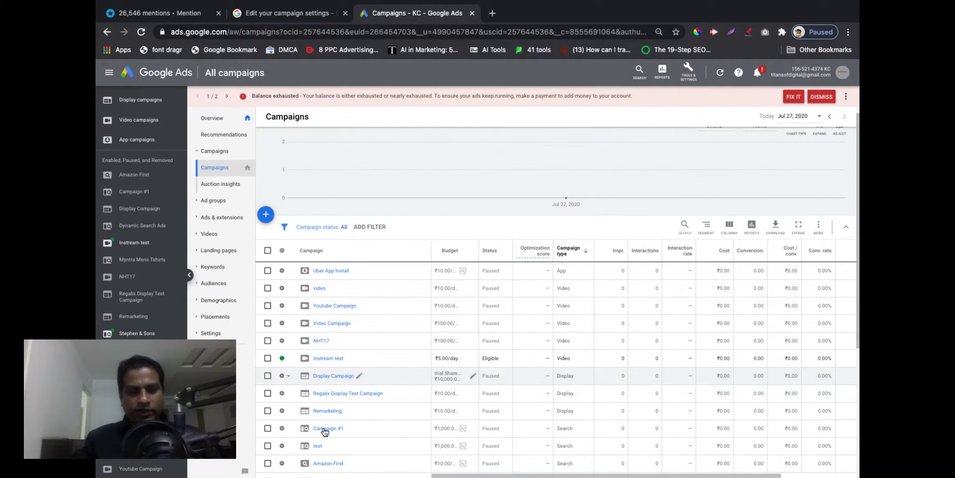
pyautogui.click(325, 429)
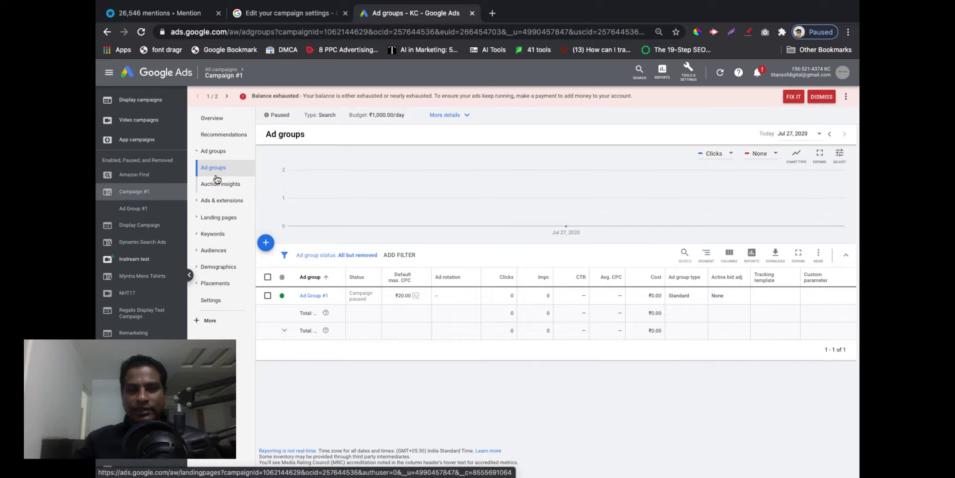
# Open the settings of Campaign #1, view its detail summary, and expand the additional settings
pyautogui.click(213, 301)
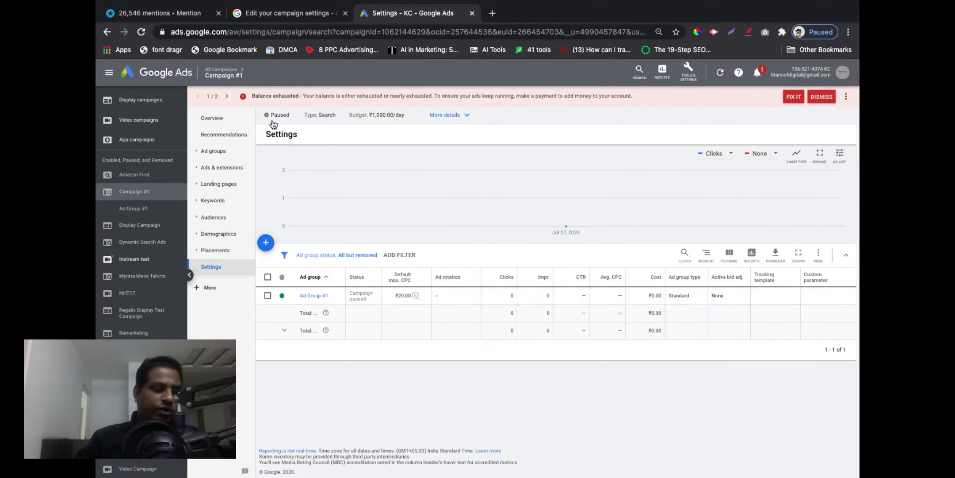
pyautogui.click(272, 120)
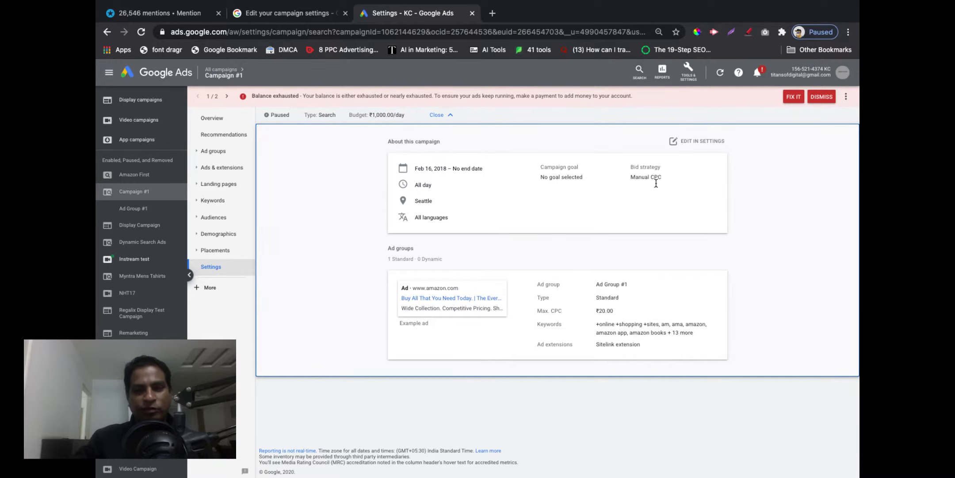
pyautogui.click(703, 141)
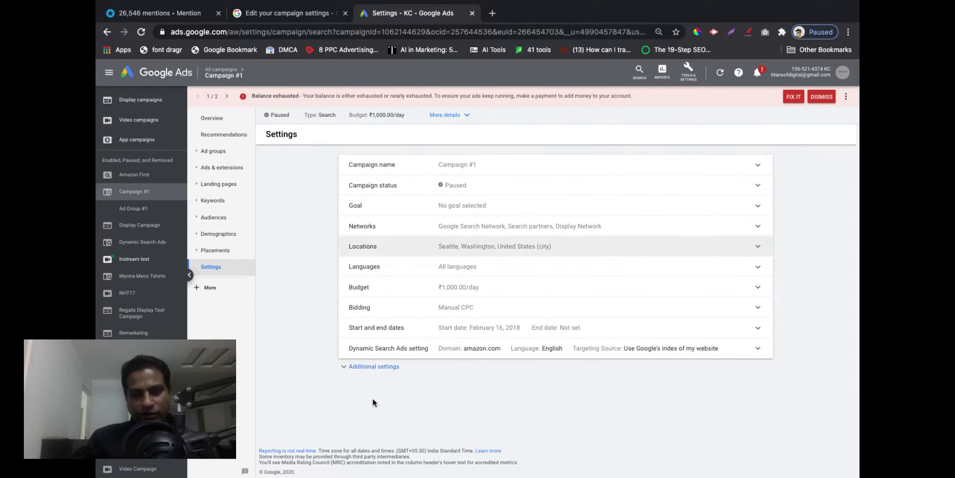
pyautogui.click(349, 367)
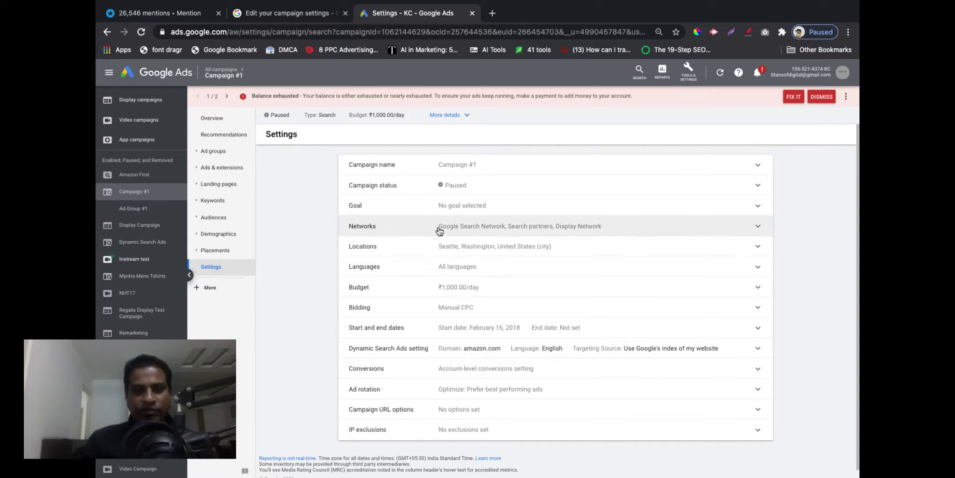
# Examine the campaign's goal options, previewing Leads and Sales, and return to No goal guidance
pyautogui.click(486, 169)
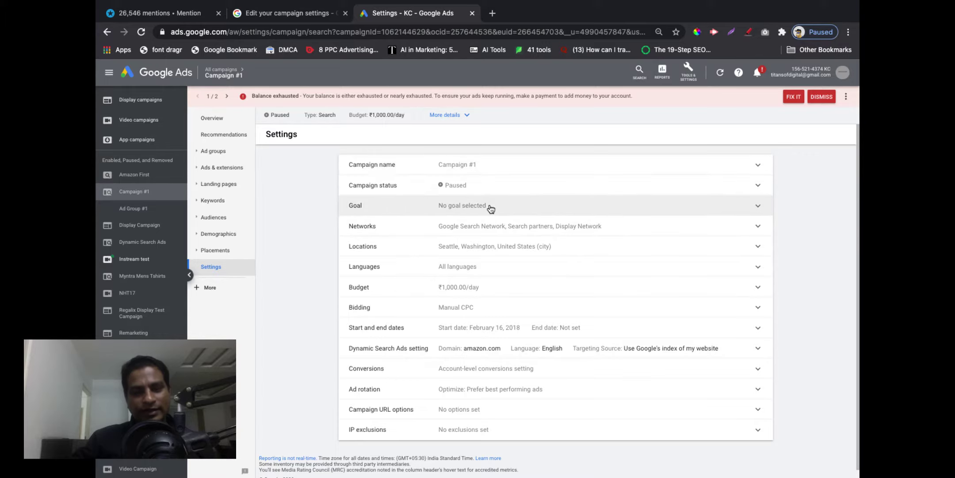
pyautogui.click(696, 210)
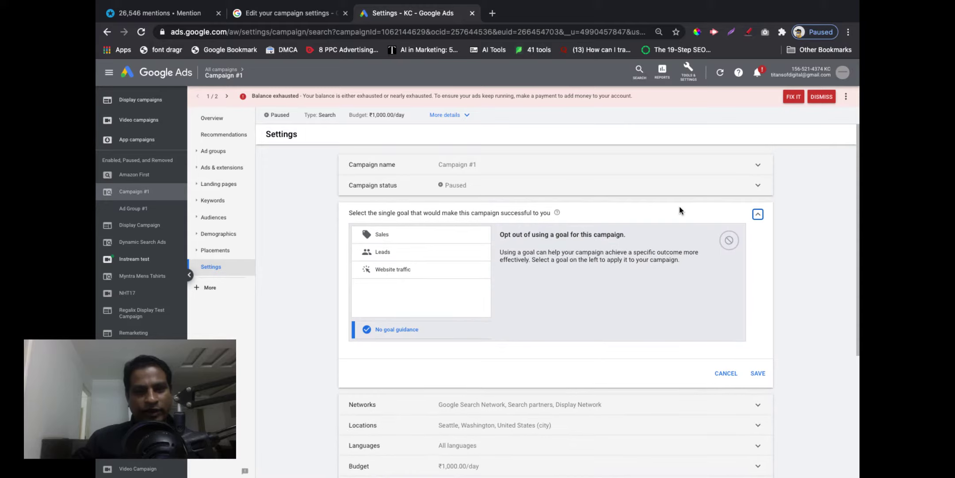
pyautogui.click(385, 250)
pyautogui.click(385, 234)
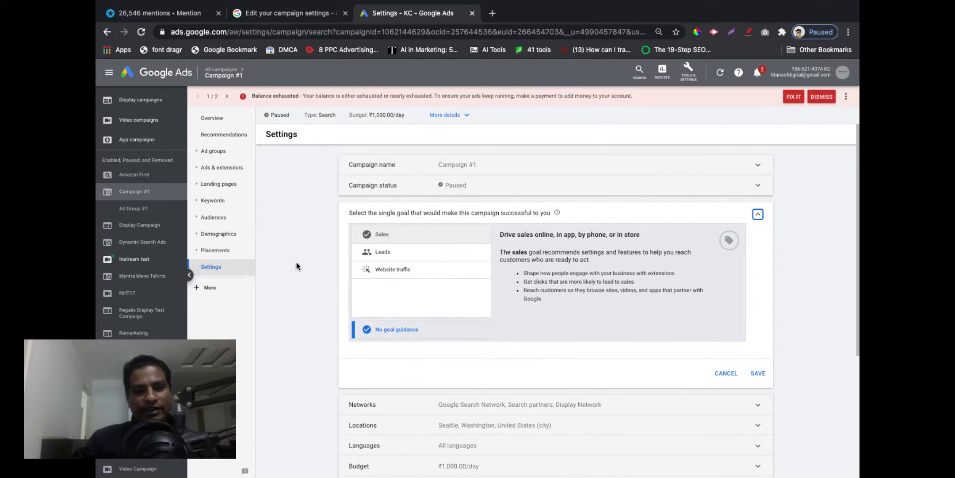
pyautogui.click(376, 329)
# Review the remaining campaign settings, including the start and end dates and the Dynamic Search Ads setting
pyautogui.scroll(-1, 358, 345)
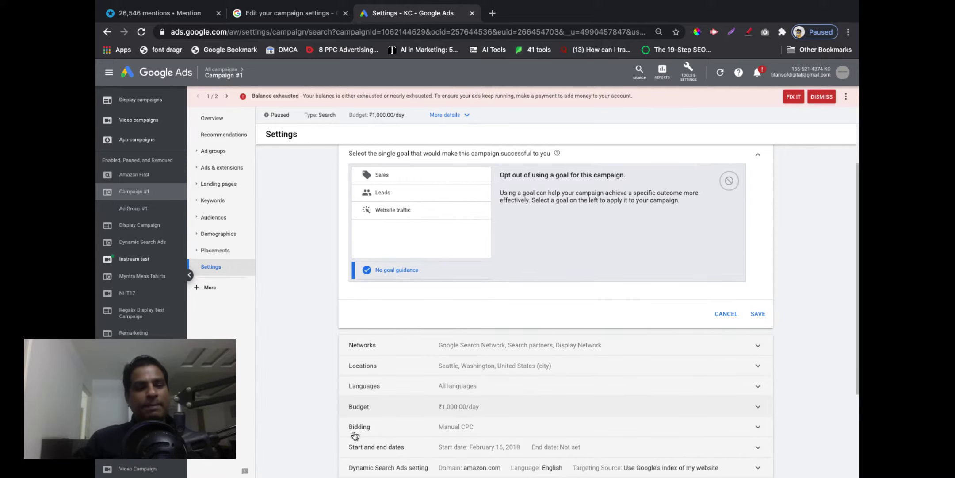
pyautogui.scroll(-1, 301, 400)
pyautogui.scroll(-1, 301, 399)
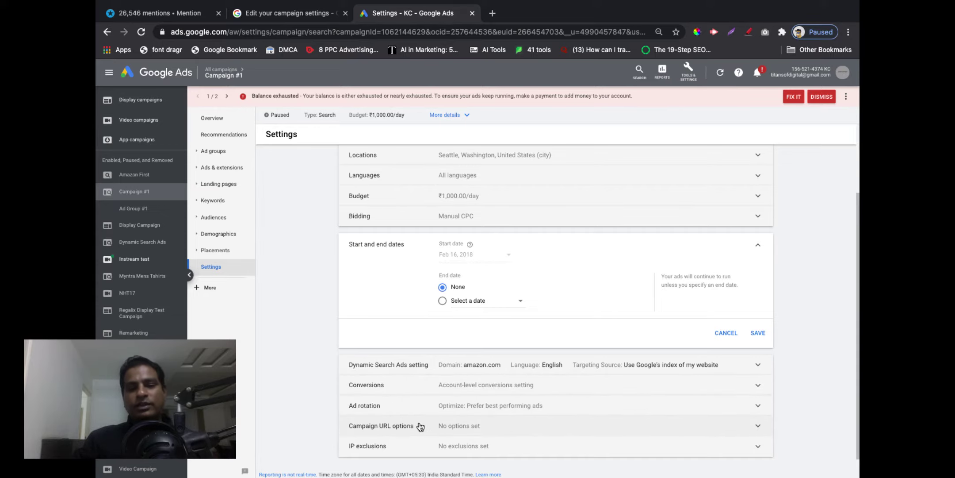
pyautogui.scroll(-1, 413, 432)
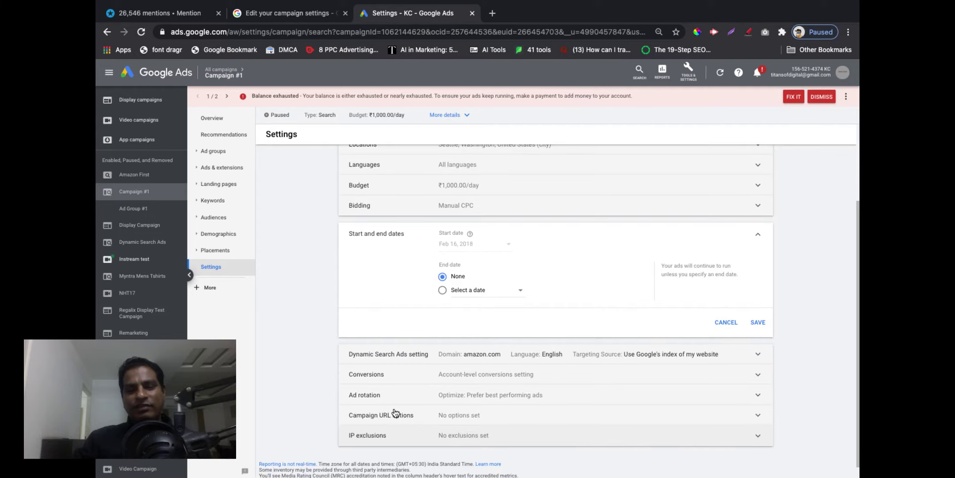
pyautogui.scroll(1, 384, 368)
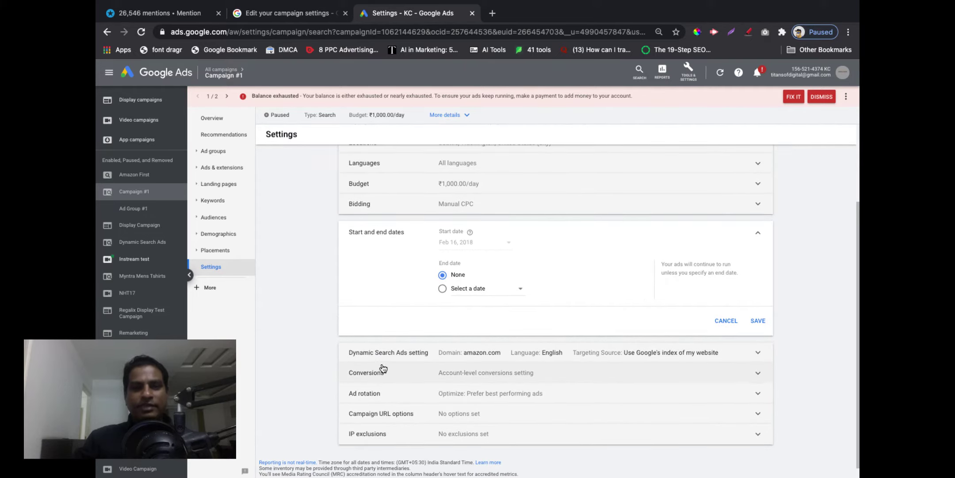
pyautogui.scroll(3, 384, 369)
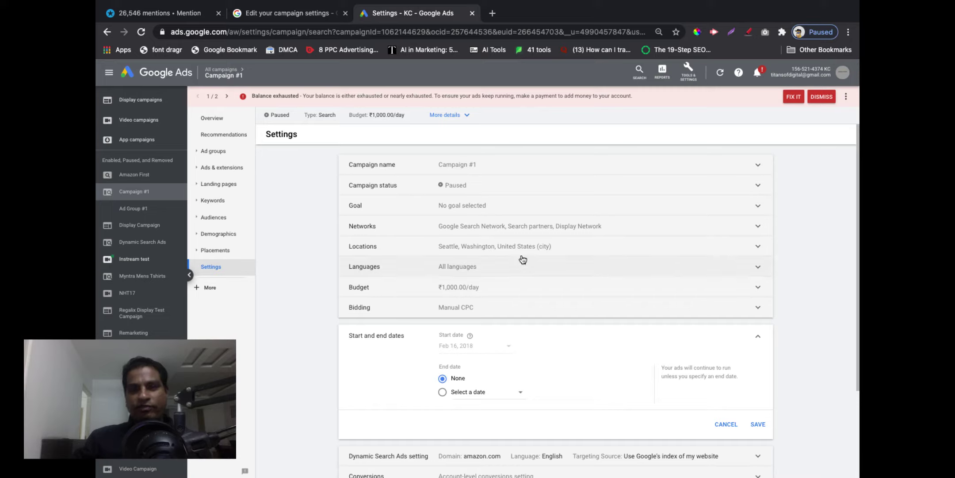
pyautogui.click(469, 119)
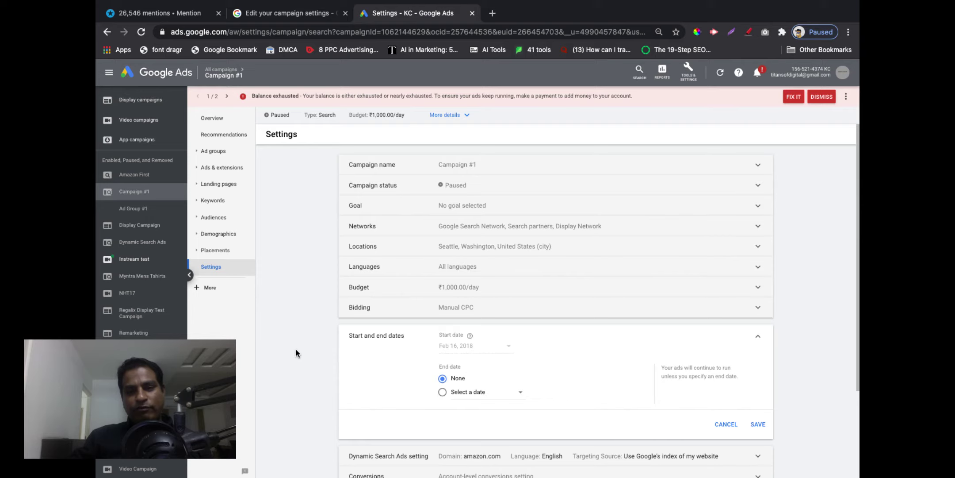
pyautogui.scroll(-3, 296, 353)
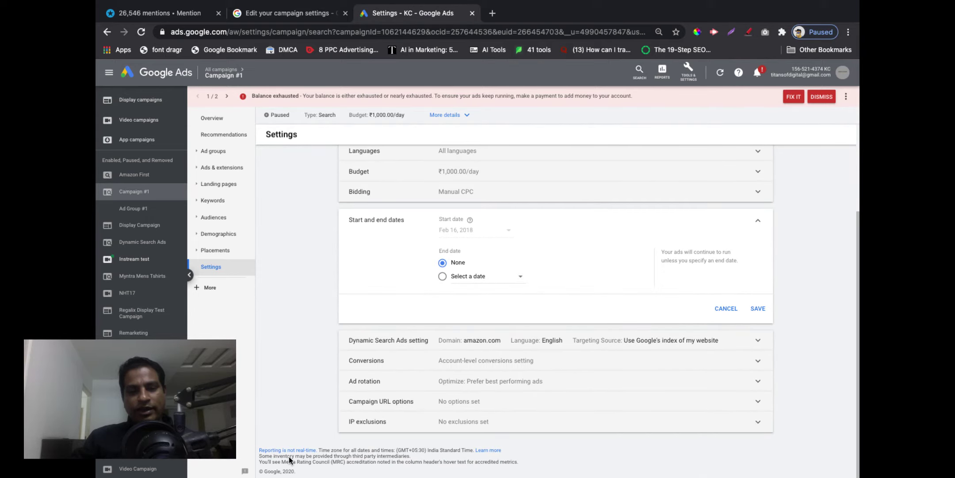
pyautogui.click(324, 451)
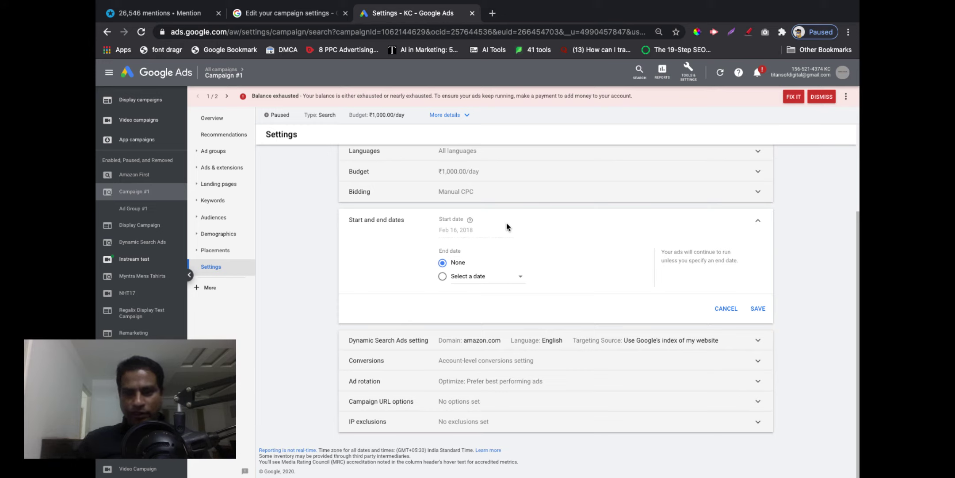
pyautogui.click(544, 342)
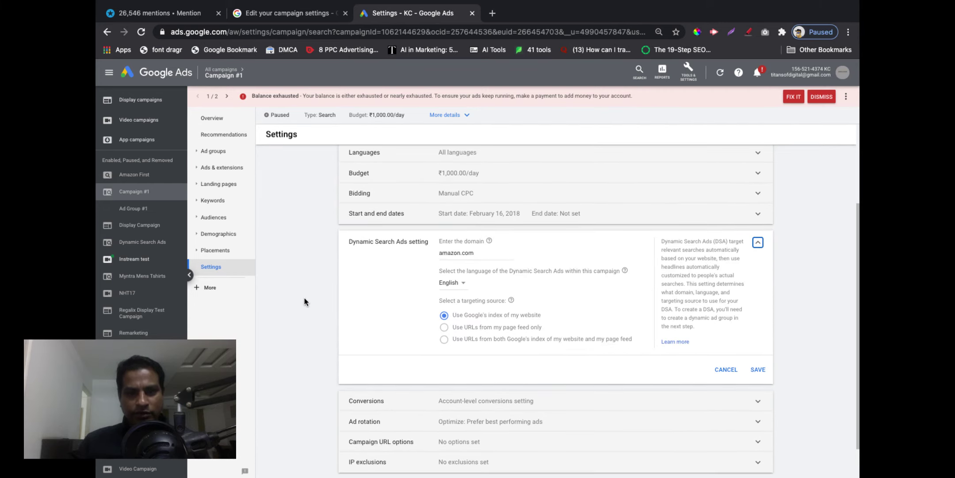
# Open the advanced search for the campaign's targeted locations
pyautogui.scroll(1, 304, 295)
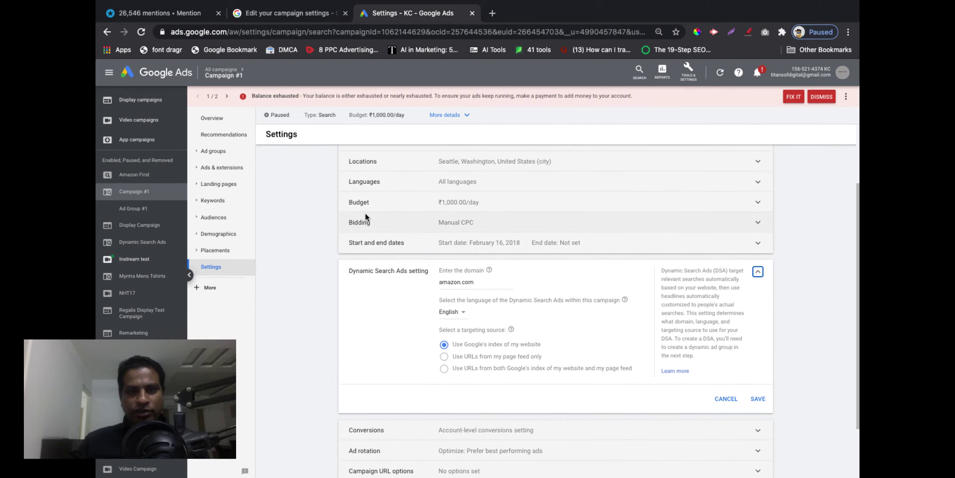
pyautogui.scroll(1, 462, 192)
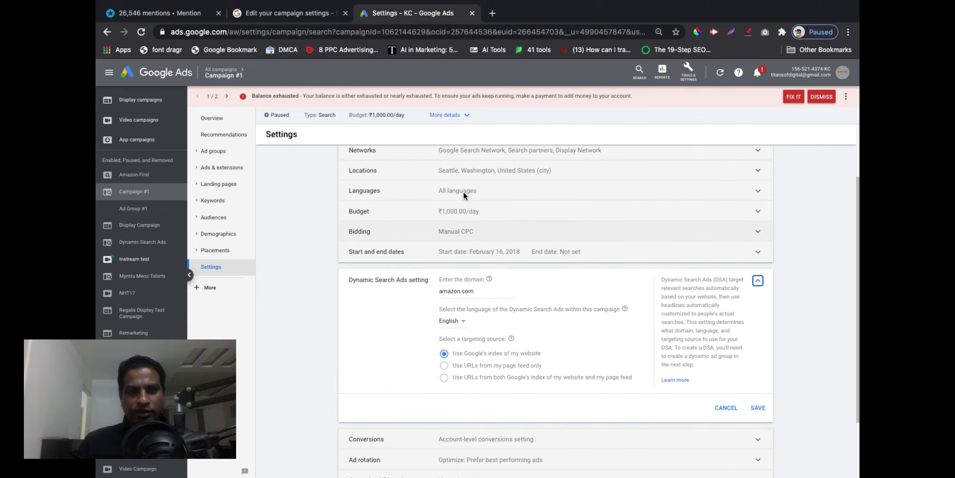
pyautogui.click(426, 176)
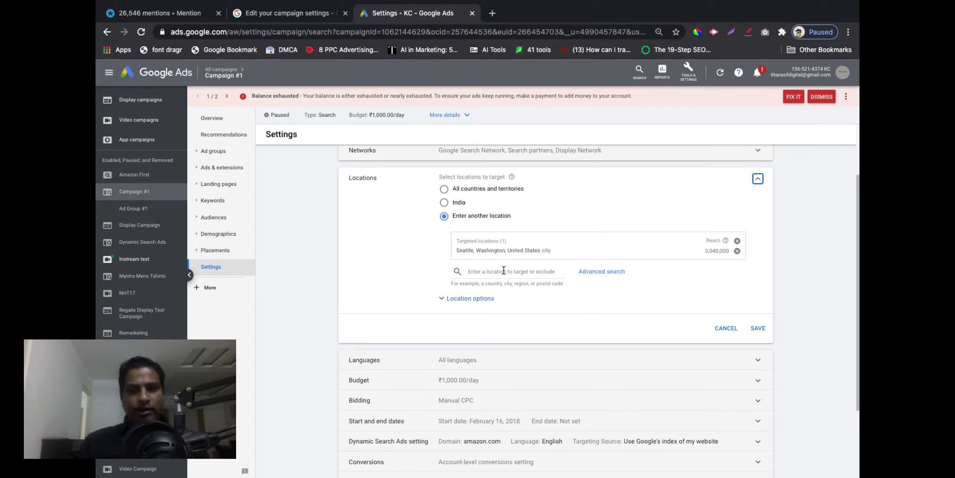
pyautogui.click(609, 274)
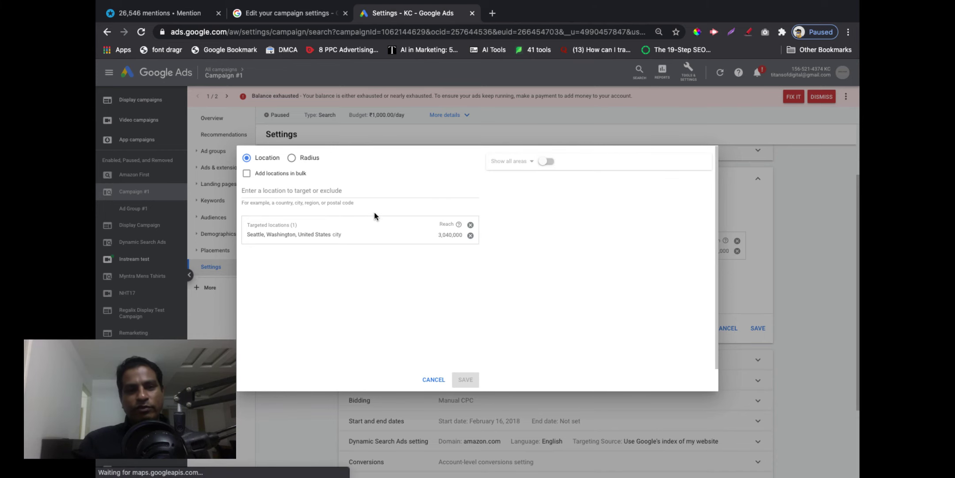
# Switch to radius targeting, search for postal code 50008, and target a 20 mi radius around Hyderabad, Telangana 500081
pyautogui.click(291, 158)
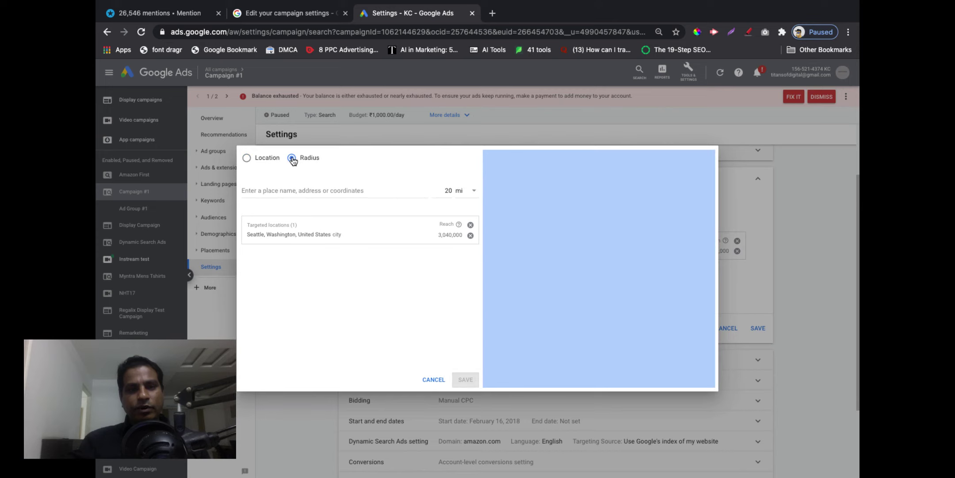
pyautogui.click(299, 192)
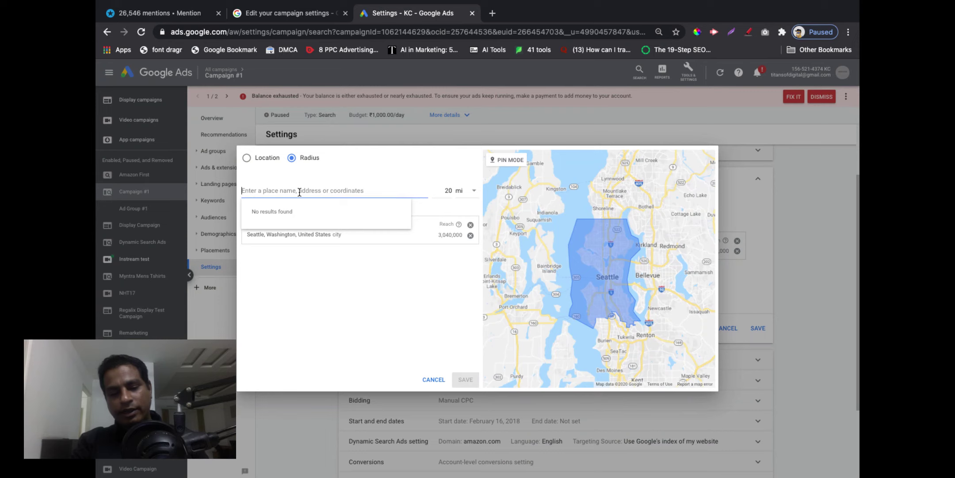
pyautogui.write('5000')
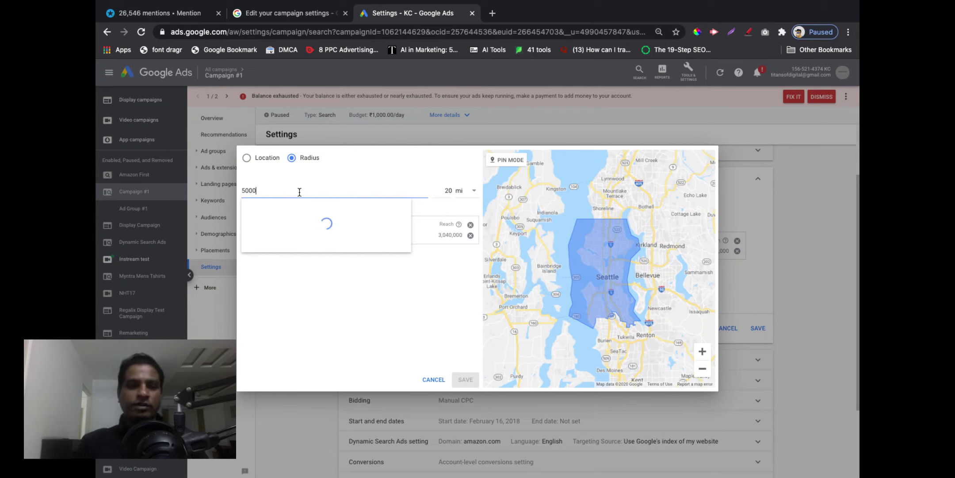
pyautogui.write('81')
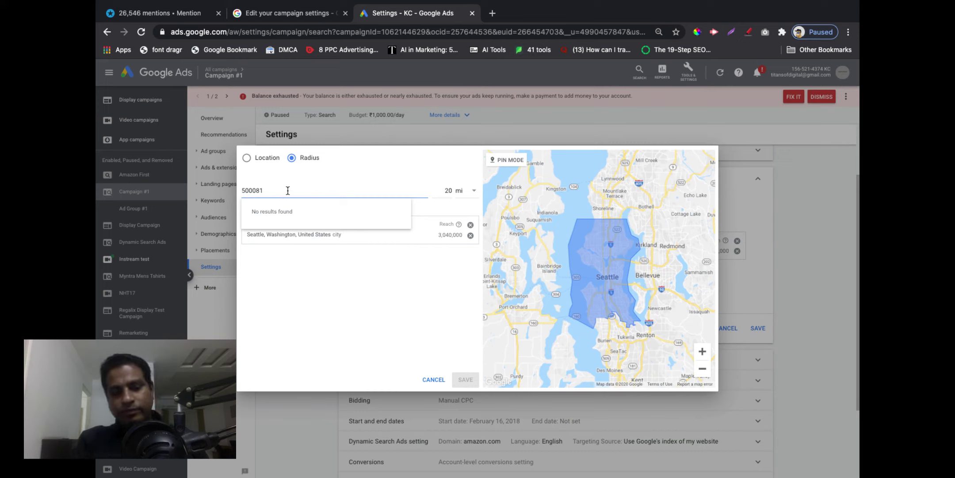
pyautogui.press('BackSpace')
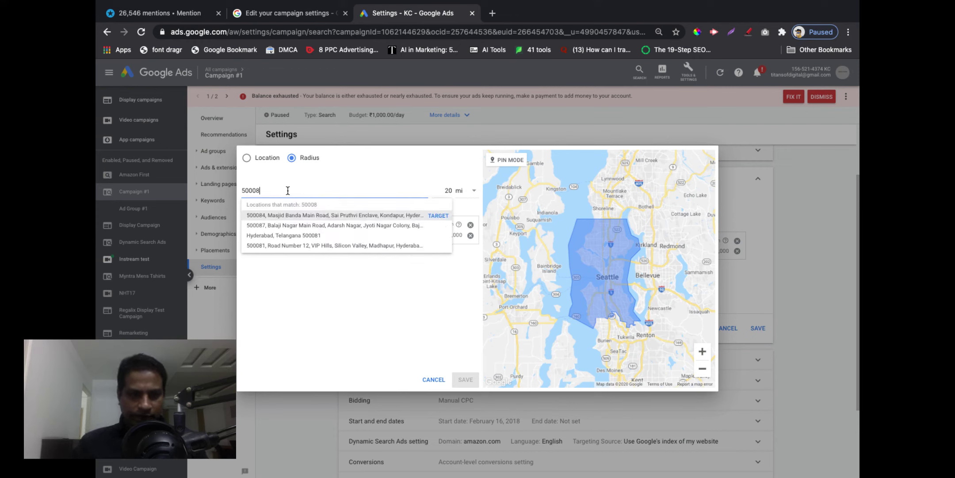
pyautogui.click(267, 237)
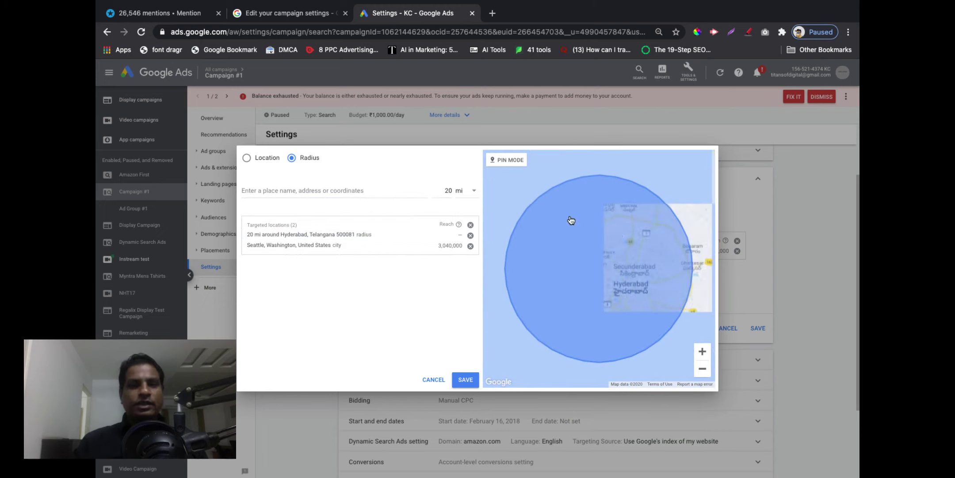
# Set the radius entry to 2 km and save the advanced search's targeted locations
pyautogui.doubleClick(448, 191)
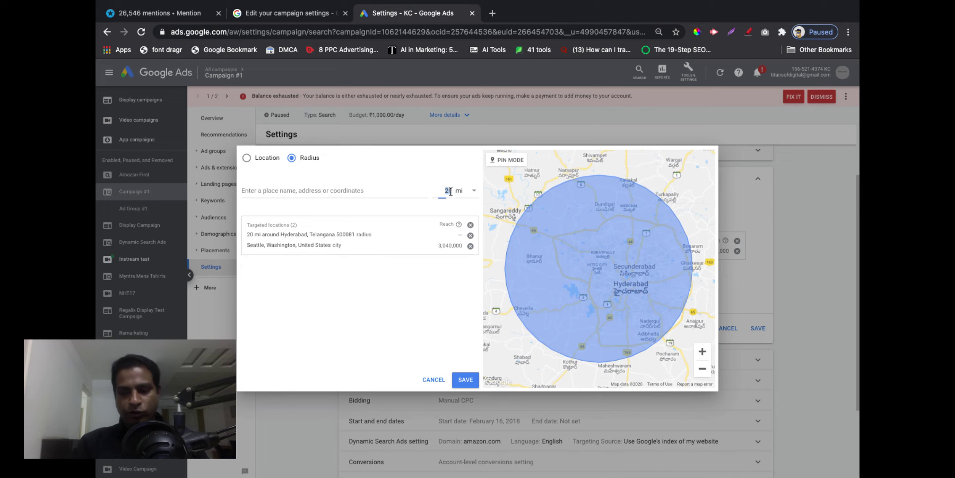
pyautogui.write('2')
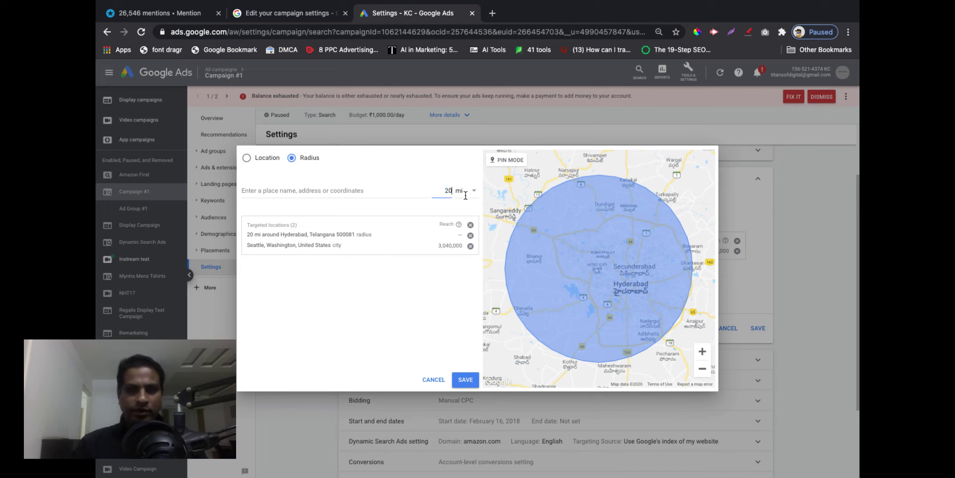
pyautogui.click(472, 194)
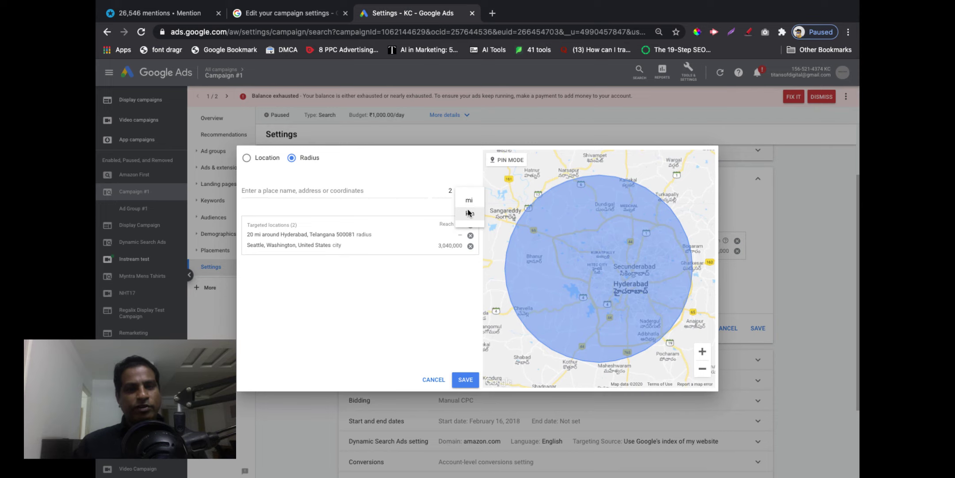
pyautogui.click(469, 213)
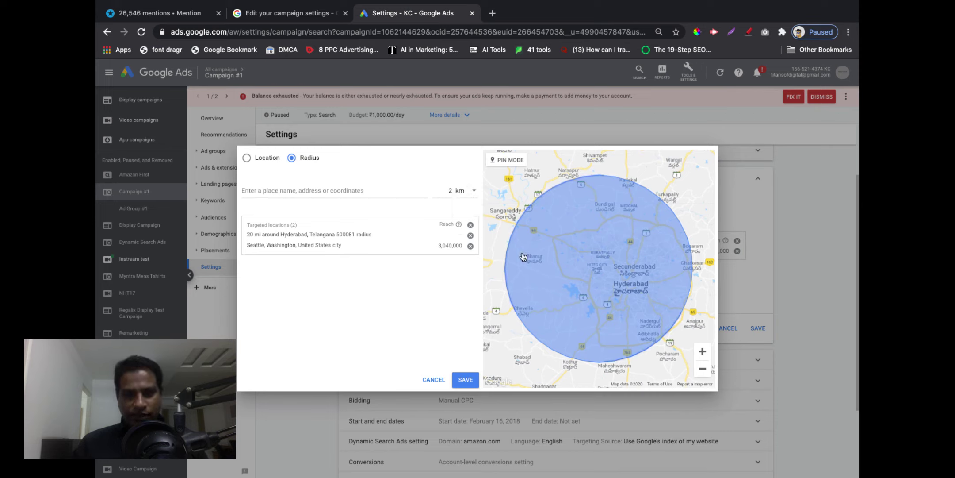
pyautogui.click(473, 381)
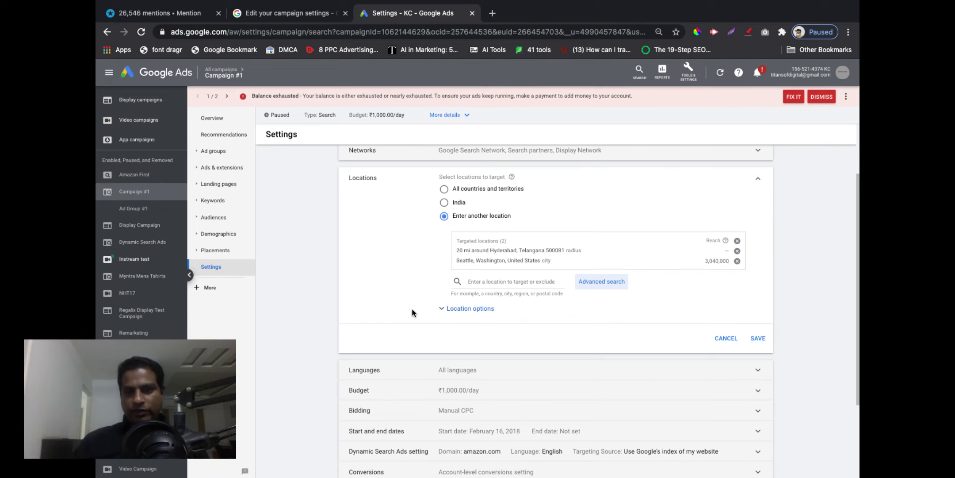
pyautogui.scroll(1, 491, 328)
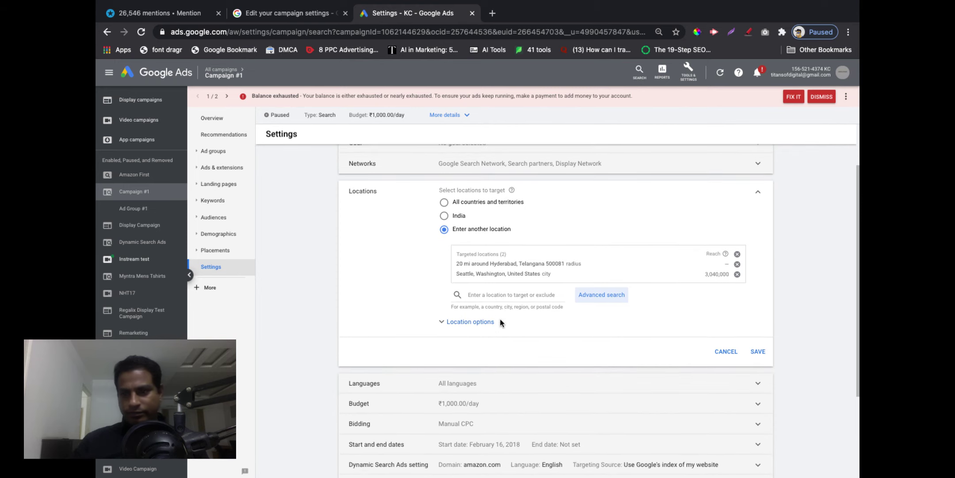
pyautogui.scroll(-3, 502, 323)
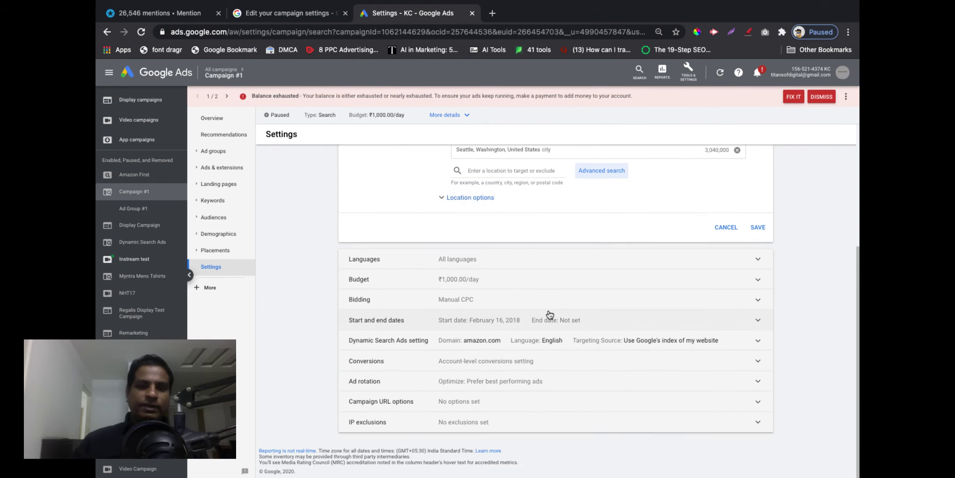